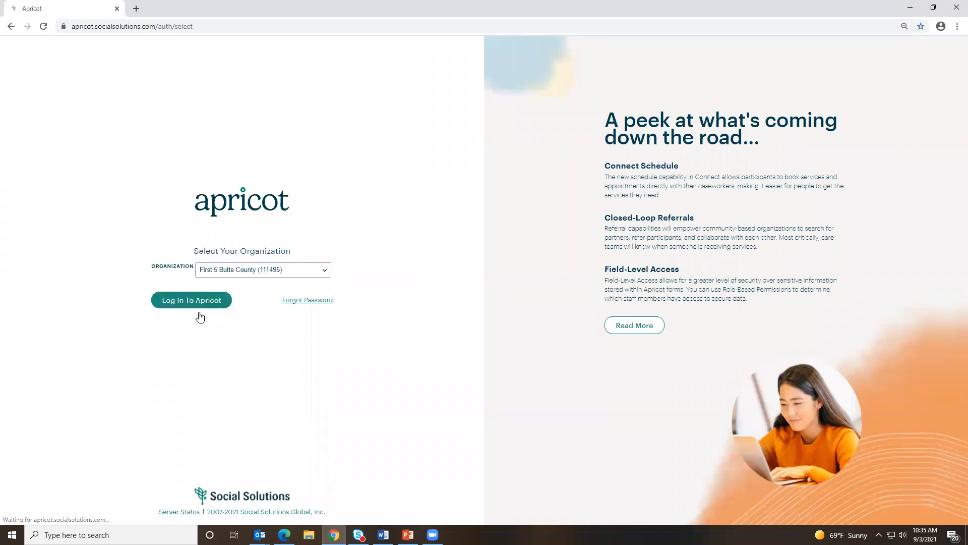
Log in to the First 5 Butte County organization and open the Contractor Profile record search.
{"action": "left_click", "coordinate": [201, 305]}
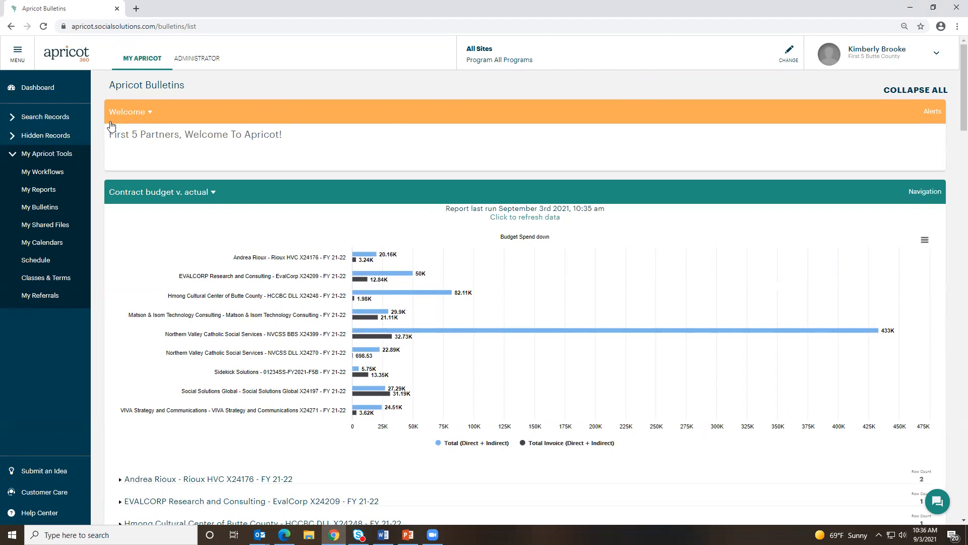
{"action": "left_click", "coordinate": [12, 156]}
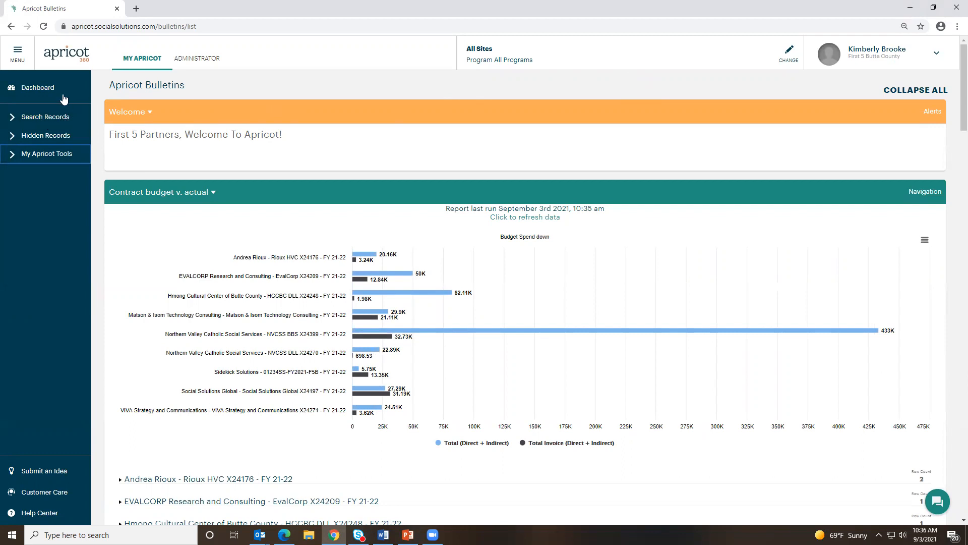
{"action": "left_click", "coordinate": [11, 119]}
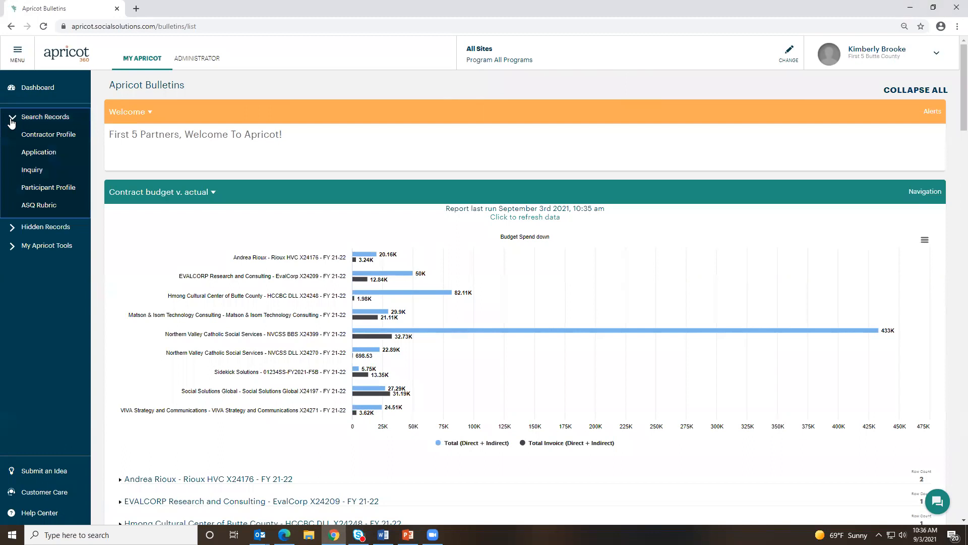
{"action": "left_click", "coordinate": [44, 137]}
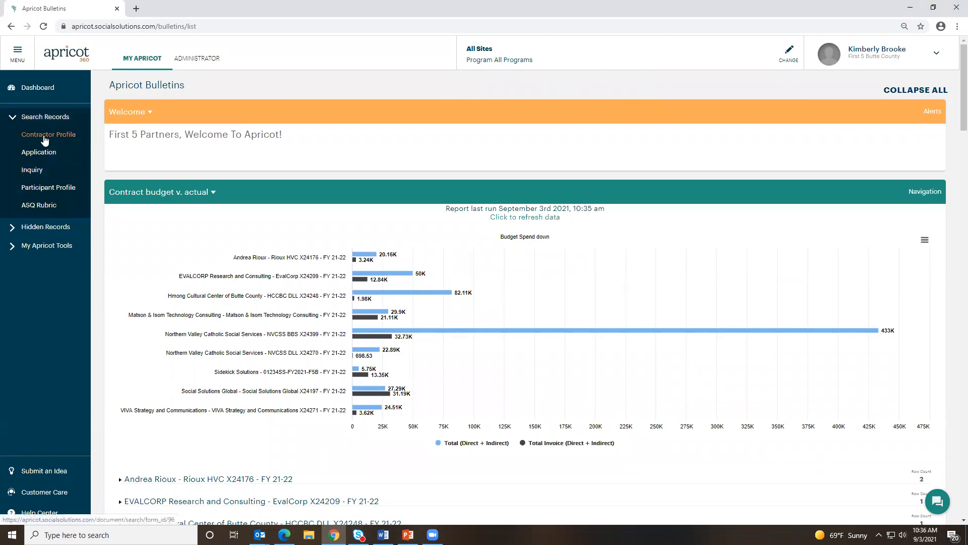
{"action": "left_click", "coordinate": [44, 137]}
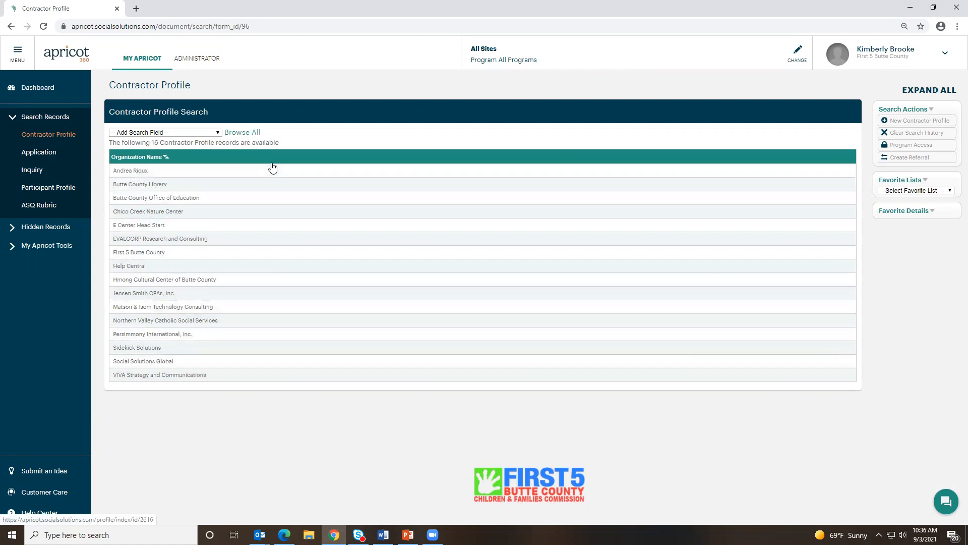
Start a new invoice for the First 5 Butte County contractor, dated 09/03/2021 with a Monthly interval.
{"action": "left_click", "coordinate": [158, 252]}
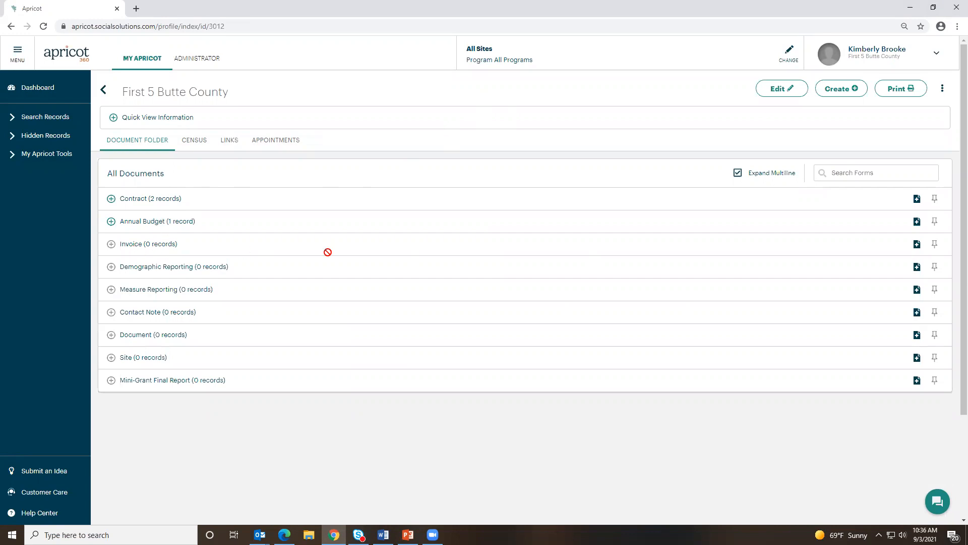
{"action": "left_click", "coordinate": [917, 247]}
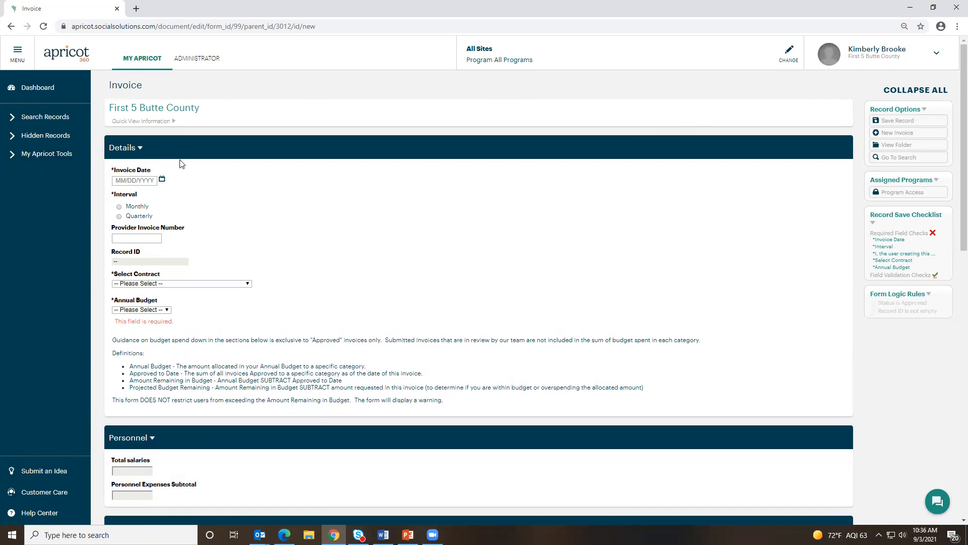
{"action": "left_click", "coordinate": [161, 179]}
{"action": "left_click", "coordinate": [192, 223]}
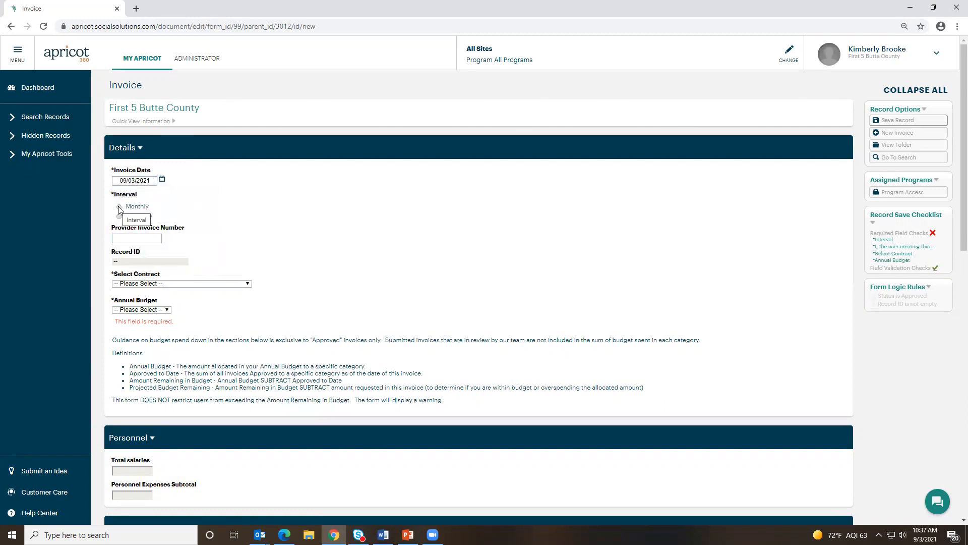
{"action": "left_click", "coordinate": [119, 207]}
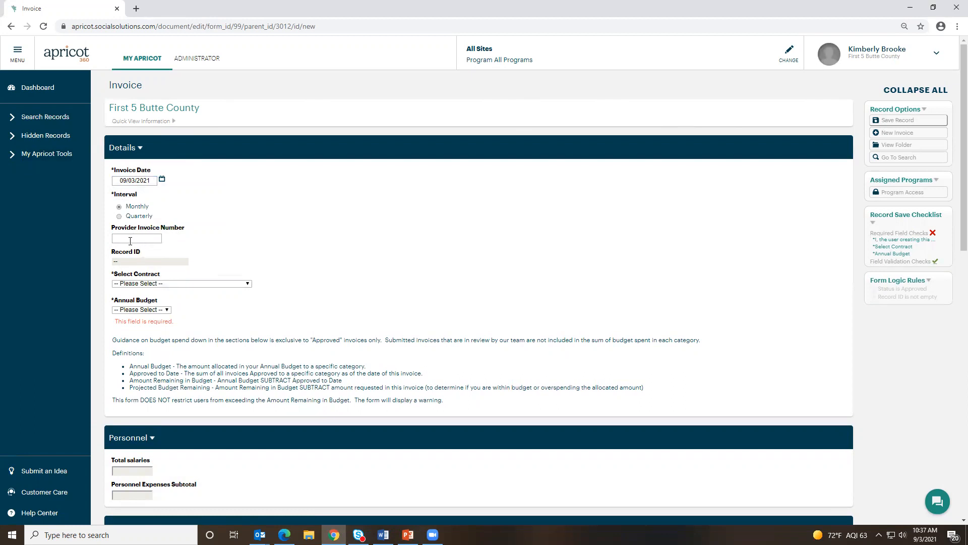
Set the provider invoice number to Aug2021 and link the invoice to the Test Contract program and the FY 21-22 annual budget.
{"action": "left_click", "coordinate": [135, 237]}
{"action": "scroll", "coordinate": [186, 248], "scroll_direction": "down", "scroll_amount": 1}
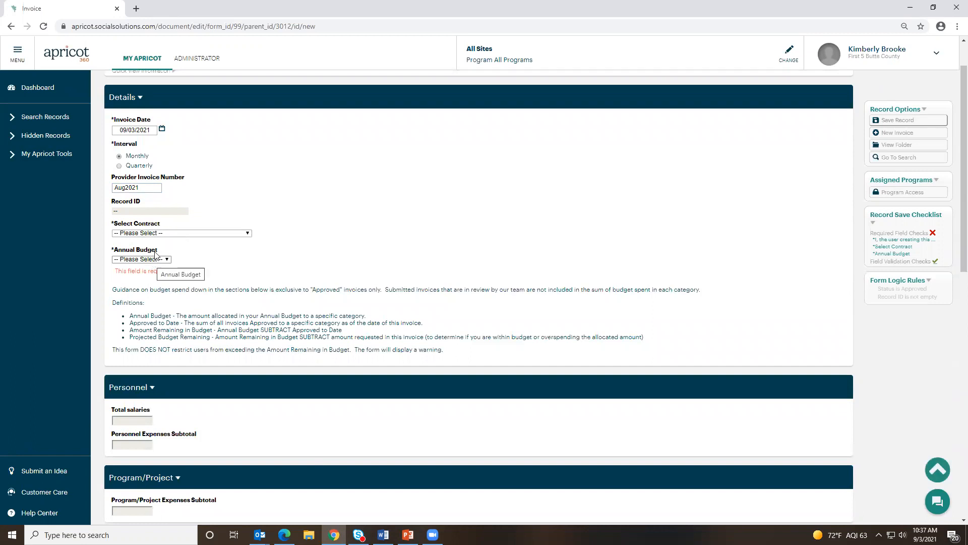
{"action": "left_click", "coordinate": [161, 234]}
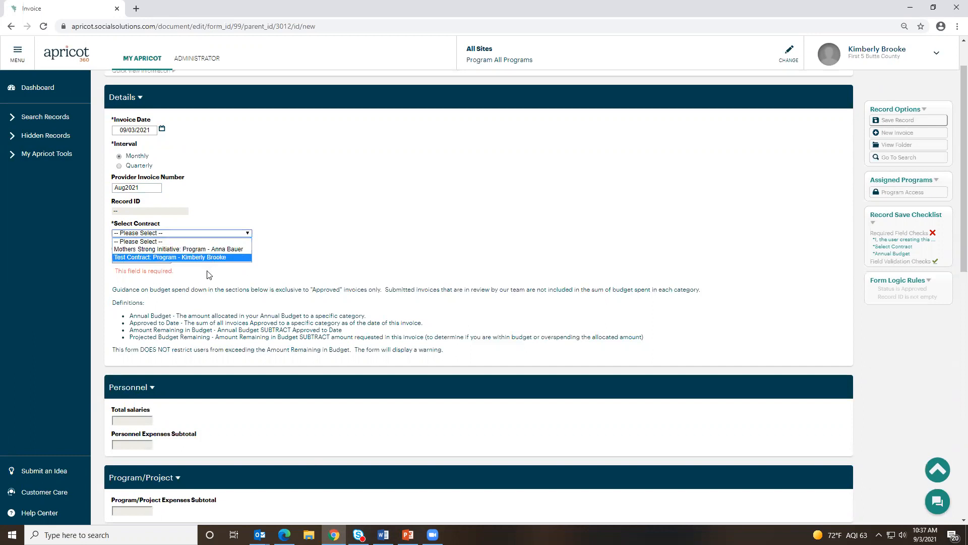
{"action": "left_click", "coordinate": [169, 257]}
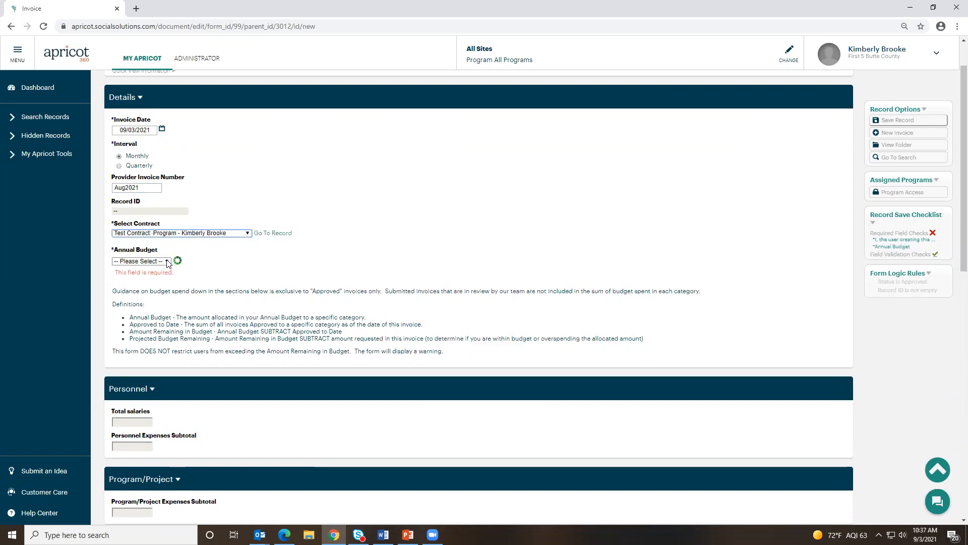
{"action": "left_click", "coordinate": [167, 260]}
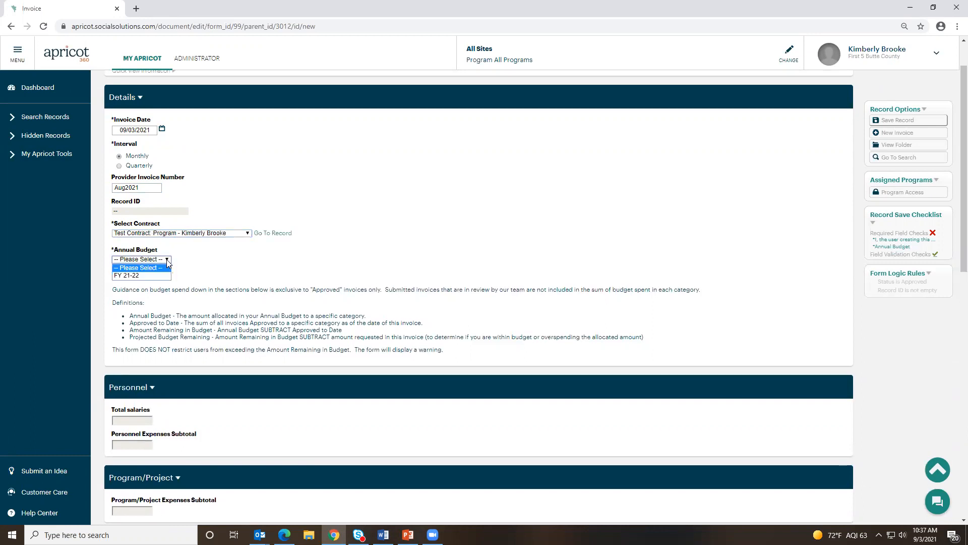
{"action": "left_click", "coordinate": [133, 277]}
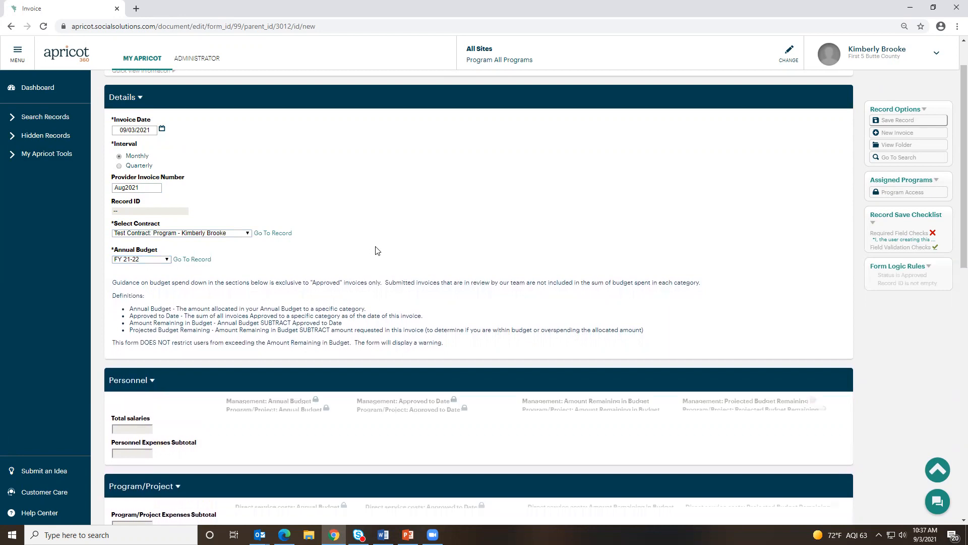
Enter the invoice's personnel expenses as 3000 for Management and 5000 for Program/Project.
{"action": "scroll", "coordinate": [376, 251], "scroll_direction": "down", "scroll_amount": 1}
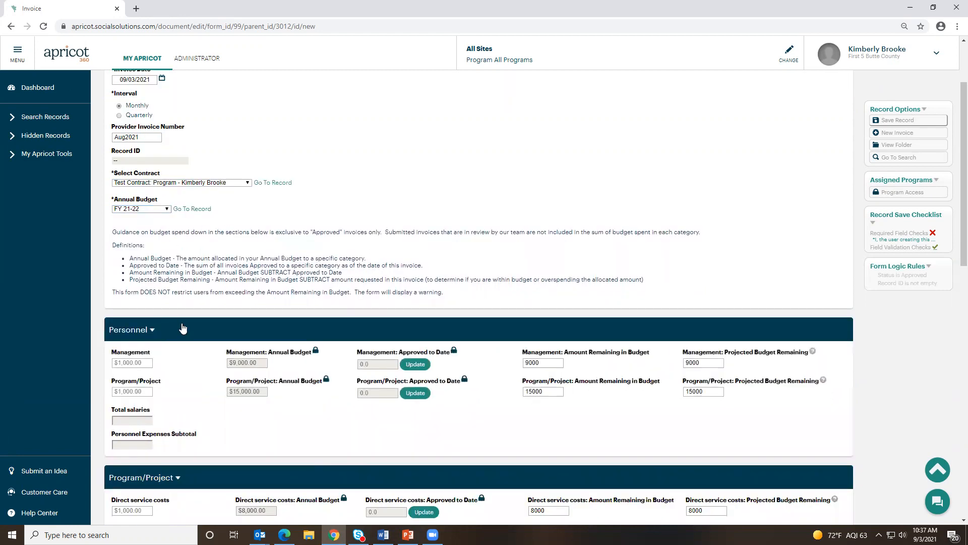
{"action": "scroll", "coordinate": [172, 315], "scroll_direction": "down", "scroll_amount": 1}
{"action": "scroll", "coordinate": [180, 335], "scroll_direction": "down", "scroll_amount": 1}
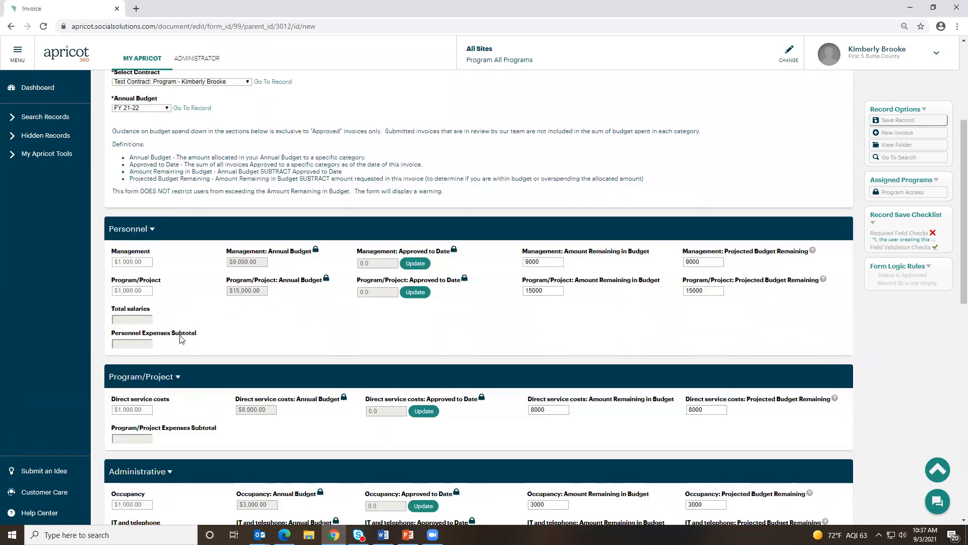
{"action": "scroll", "coordinate": [180, 339], "scroll_direction": "down", "scroll_amount": 1}
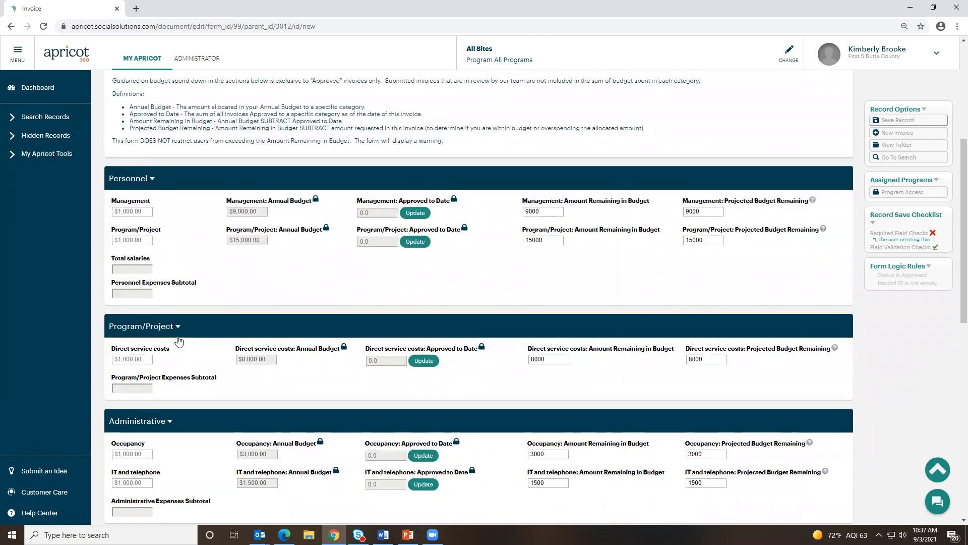
{"action": "scroll", "coordinate": [178, 341], "scroll_direction": "down", "scroll_amount": 1}
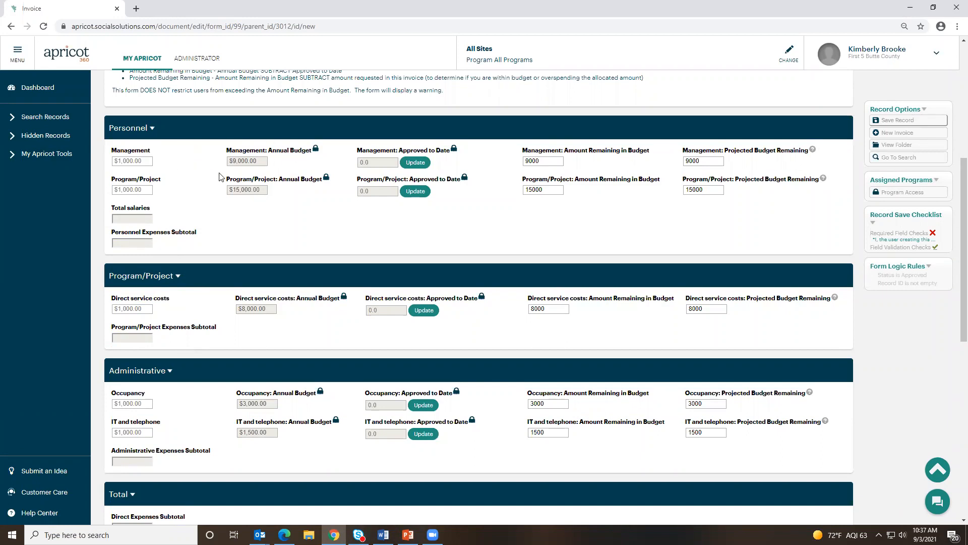
{"action": "left_click", "coordinate": [141, 158]}
{"action": "key", "text": "ctrl+a"}
{"action": "type", "text": "3"}
{"action": "left_click", "coordinate": [136, 190]}
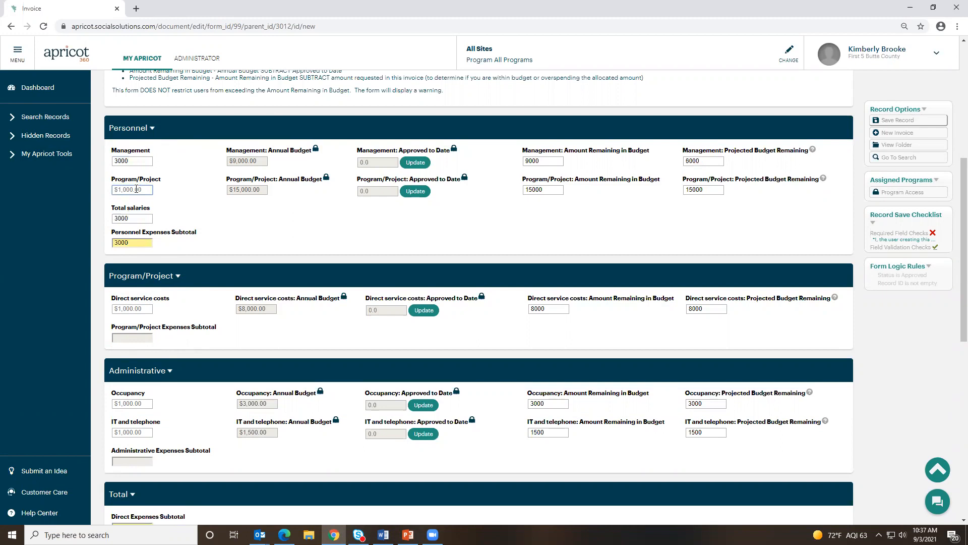
{"action": "key", "text": "ctrl+a"}
{"action": "type", "text": "50"}
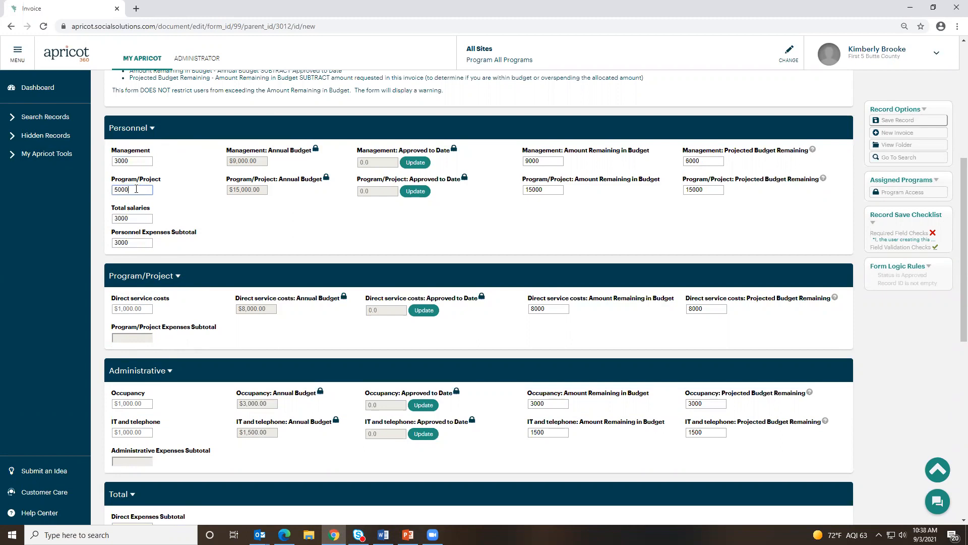
{"action": "type", "text": "00"}
{"action": "key", "text": "Tab"}
Enter 4000 as the direct service costs in the Program/Project section.
{"action": "left_click", "coordinate": [142, 307]}
{"action": "key", "text": "ctrl+a"}
{"action": "type", "text": "40"}
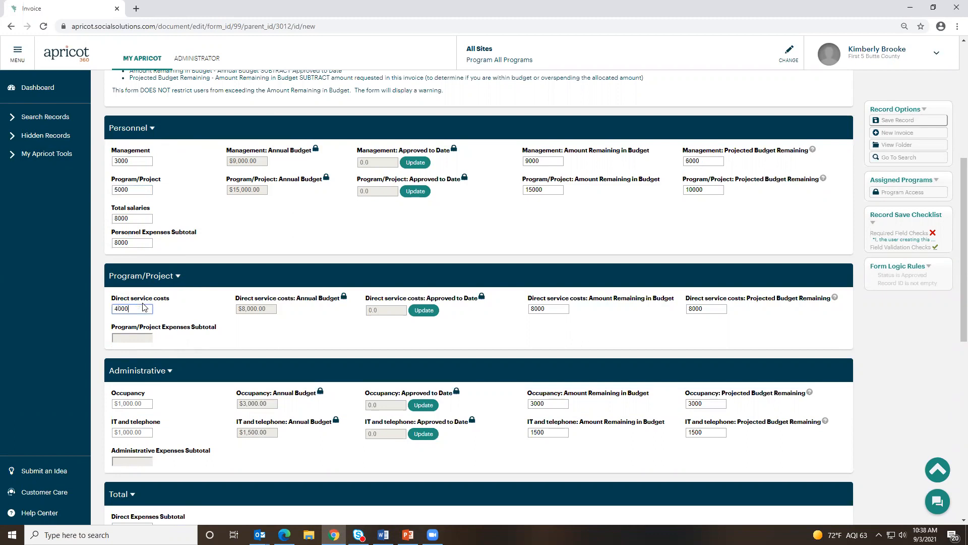
Enter the administrative expenses as 1000 for Occupancy and 800 for IT and telephone.
{"action": "left_click", "coordinate": [143, 402]}
{"action": "left_click", "coordinate": [126, 406]}
{"action": "type", "text": "1000"}
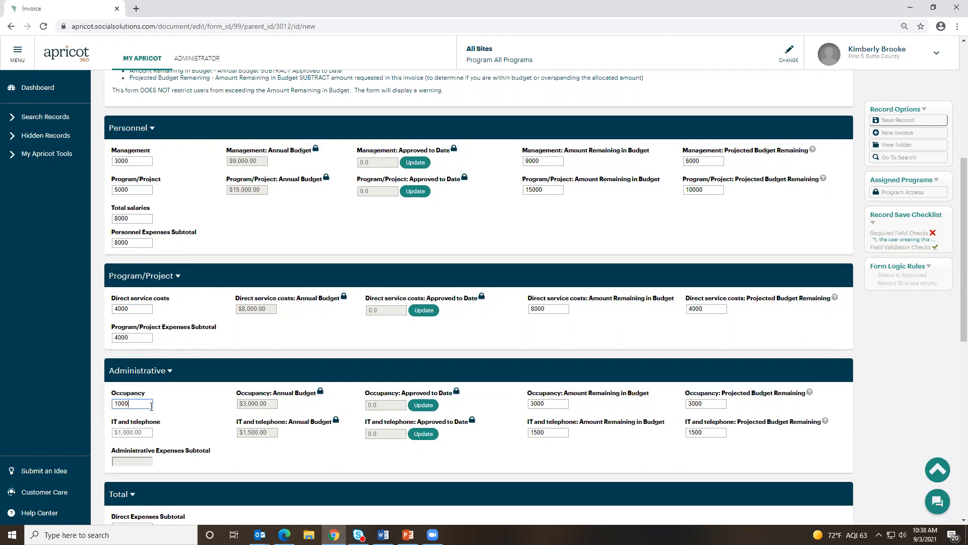
{"action": "left_click", "coordinate": [142, 432]}
{"action": "type", "text": "800"}
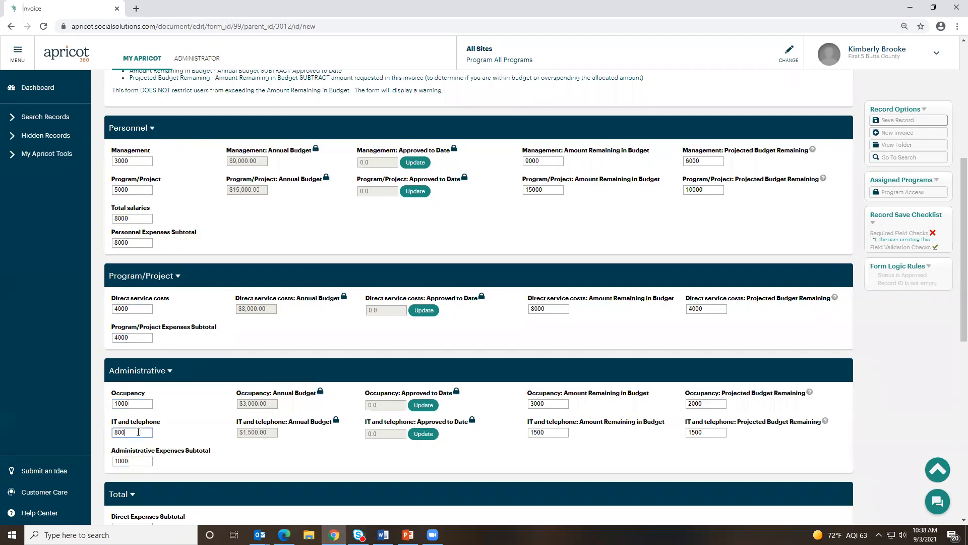
Enter 5000 as the invoice's indirect costs in the Total section.
{"action": "scroll", "coordinate": [207, 411], "scroll_direction": "down", "scroll_amount": 2}
{"action": "scroll", "coordinate": [207, 408], "scroll_direction": "up", "scroll_amount": 4}
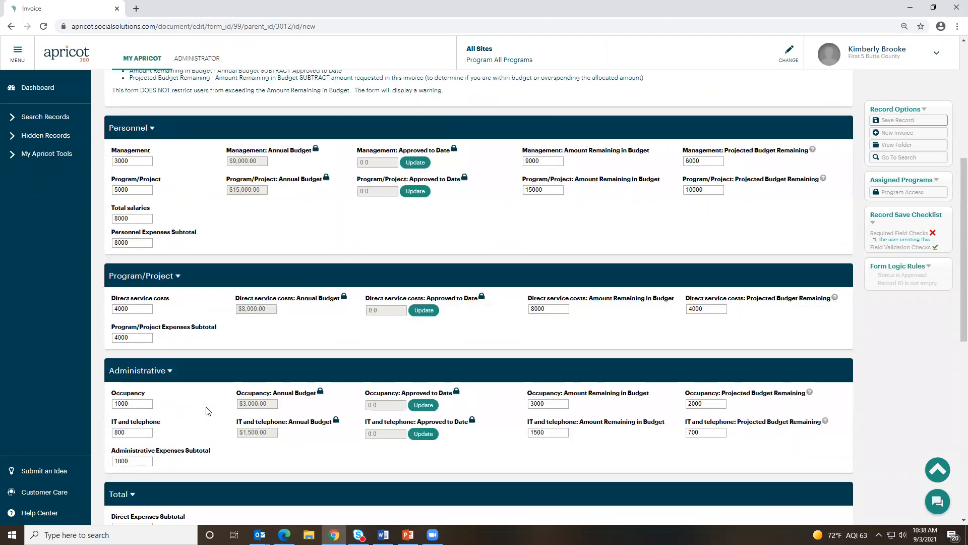
{"action": "scroll", "coordinate": [133, 288], "scroll_direction": "down", "scroll_amount": 1}
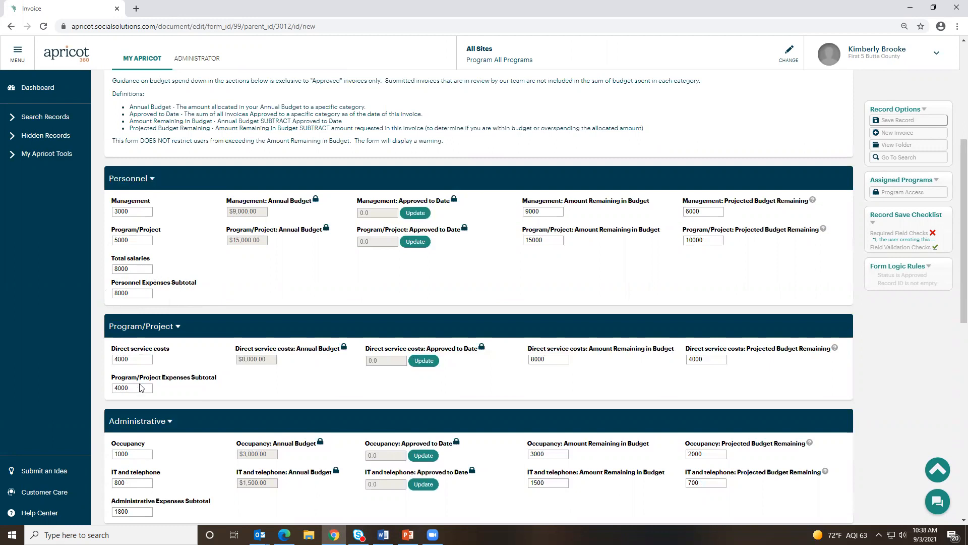
{"action": "scroll", "coordinate": [135, 363], "scroll_direction": "down", "scroll_amount": 1}
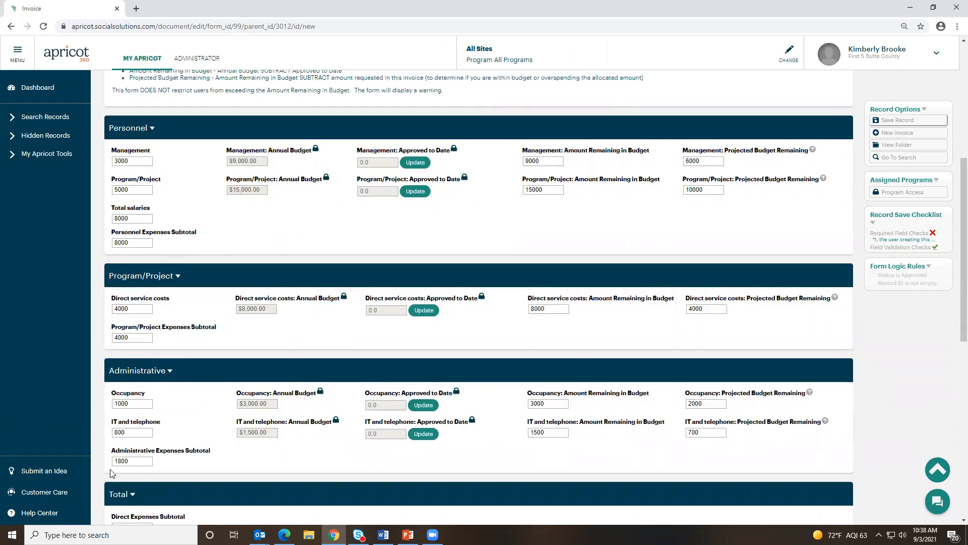
{"action": "scroll", "coordinate": [149, 457], "scroll_direction": "down", "scroll_amount": 1}
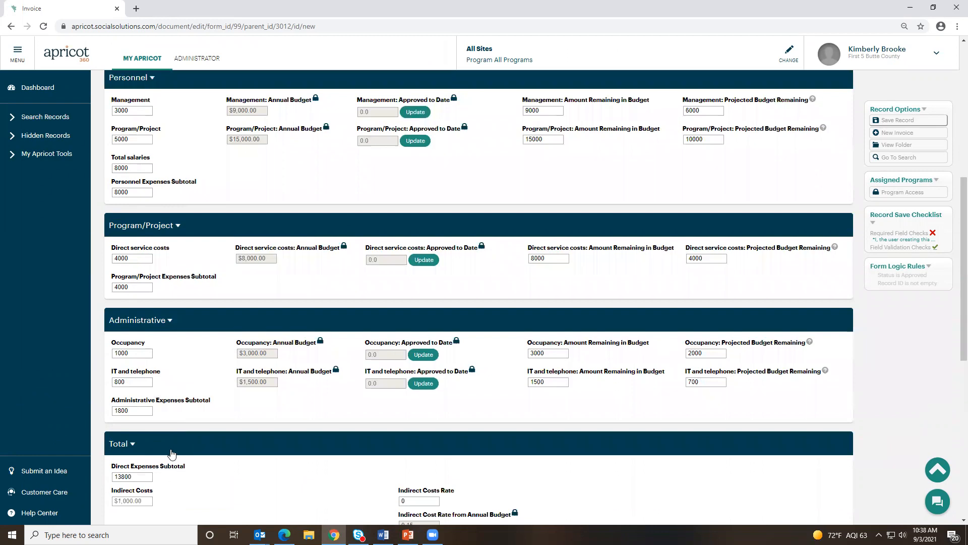
{"action": "scroll", "coordinate": [149, 456], "scroll_direction": "down", "scroll_amount": 2}
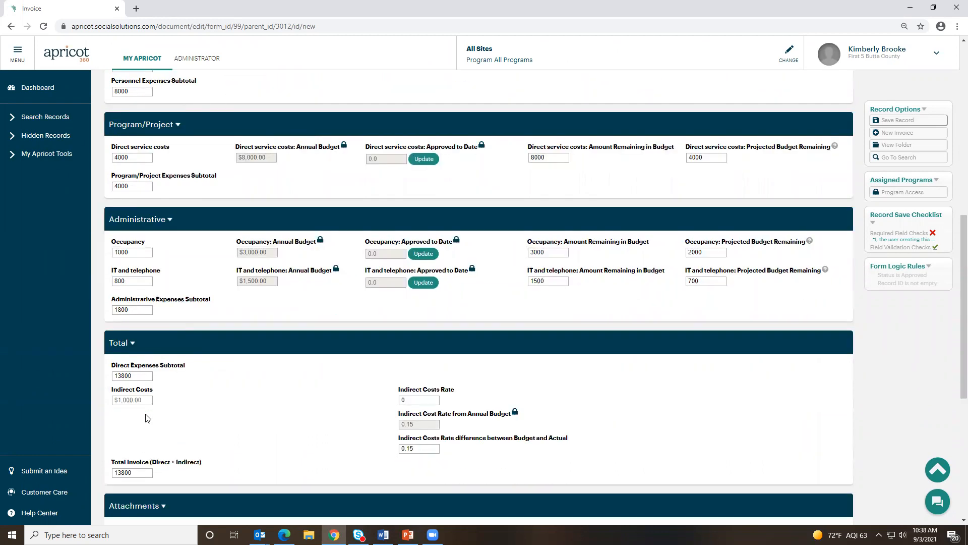
{"action": "left_click", "coordinate": [133, 400]}
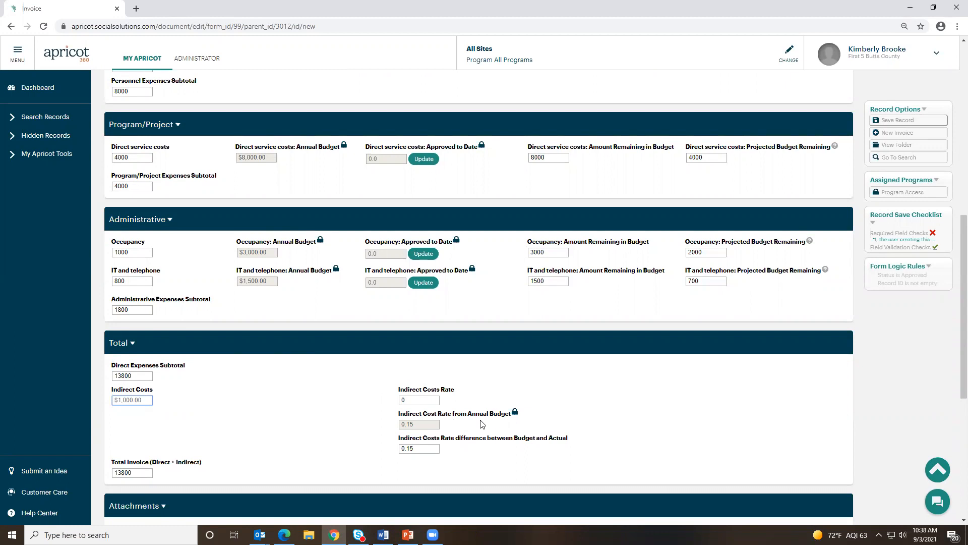
{"action": "left_click", "coordinate": [139, 399]}
{"action": "type", "text": "50"}
{"action": "left_click", "coordinate": [296, 399]}
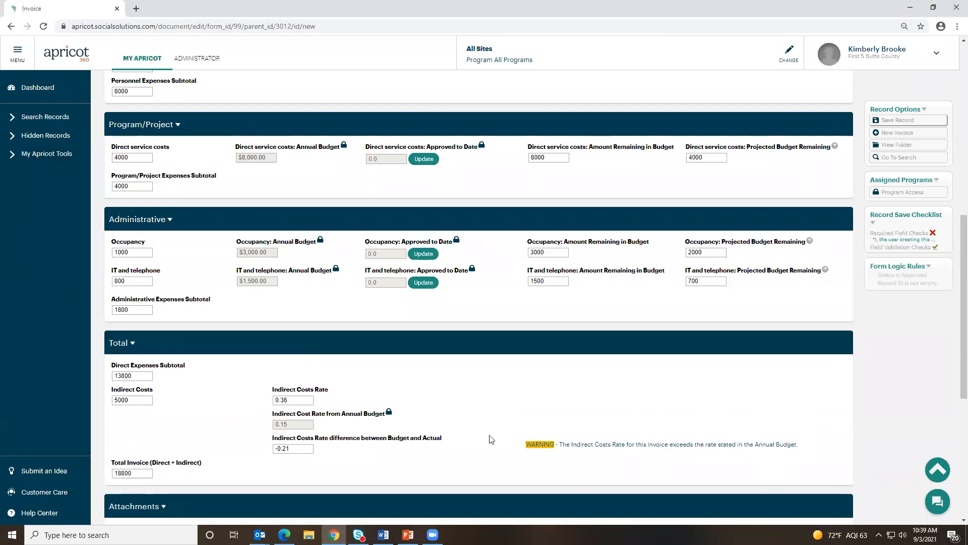
Review the budget and remaining amounts for each expense category, the invoice totals and the Attachments and Submission sections.
{"action": "scroll", "coordinate": [491, 439], "scroll_direction": "down", "scroll_amount": 2}
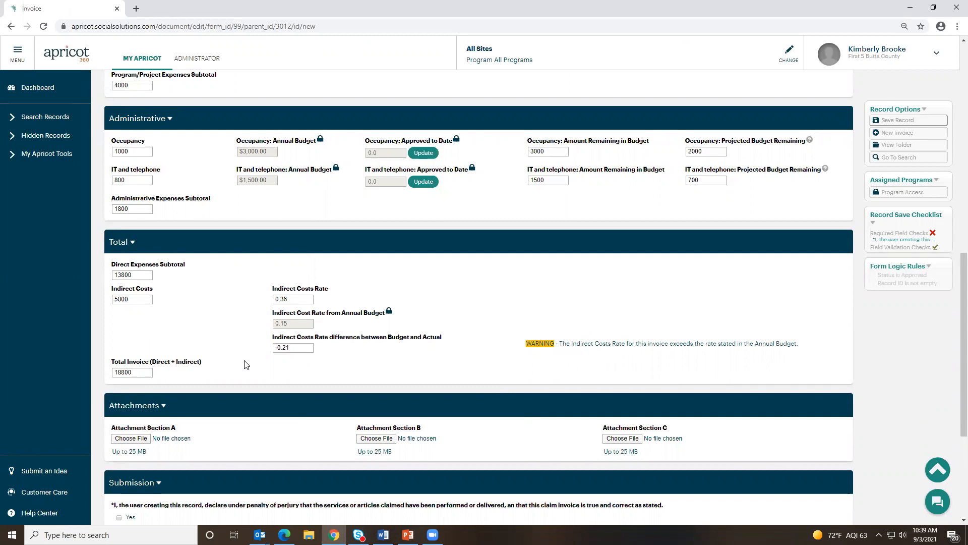
{"action": "scroll", "coordinate": [246, 364], "scroll_direction": "up", "scroll_amount": 4}
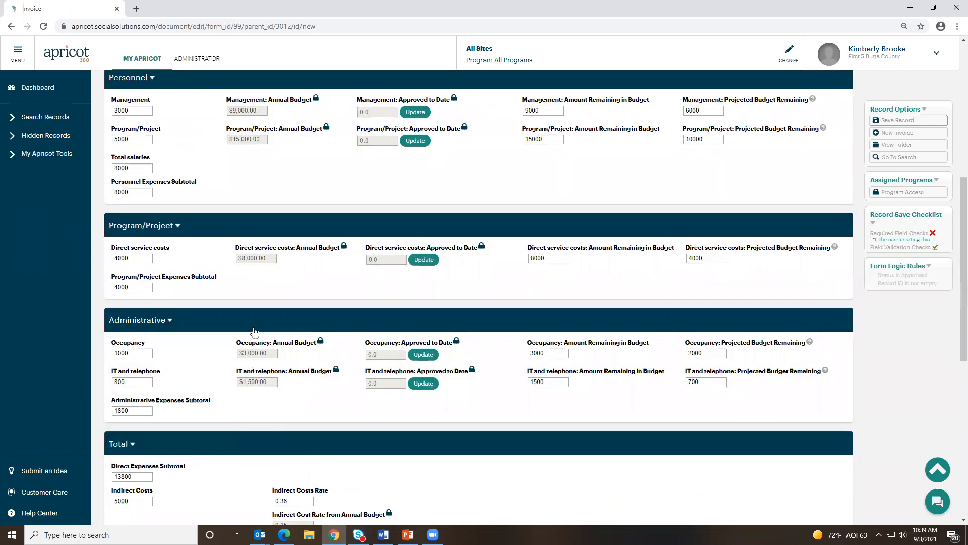
{"action": "scroll", "coordinate": [253, 331], "scroll_direction": "up", "scroll_amount": 1}
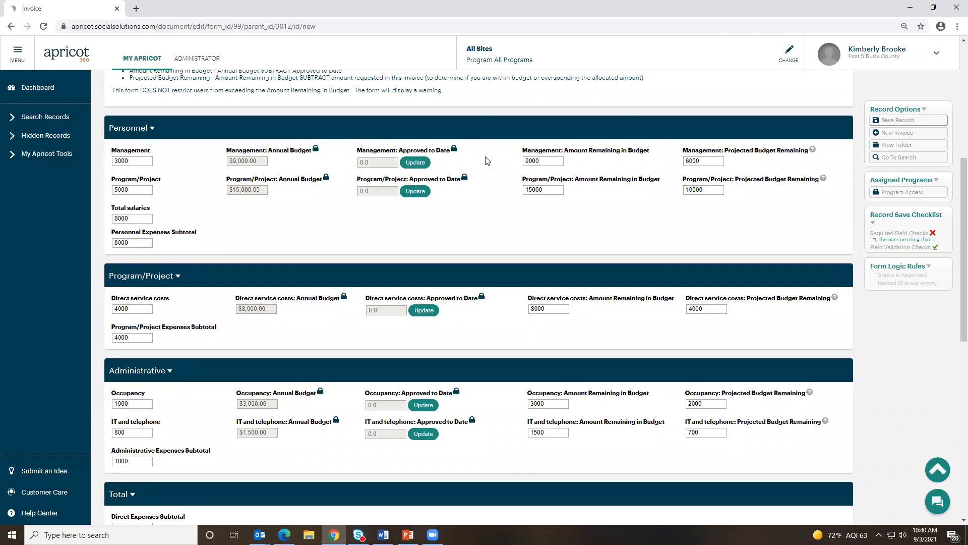
{"action": "scroll", "coordinate": [319, 241], "scroll_direction": "down", "scroll_amount": 4}
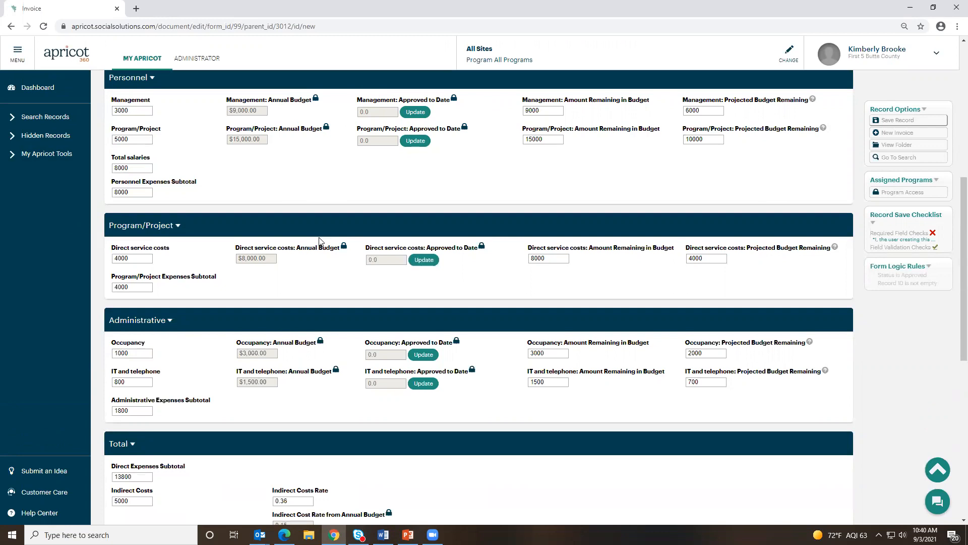
{"action": "scroll", "coordinate": [317, 248], "scroll_direction": "down", "scroll_amount": 3}
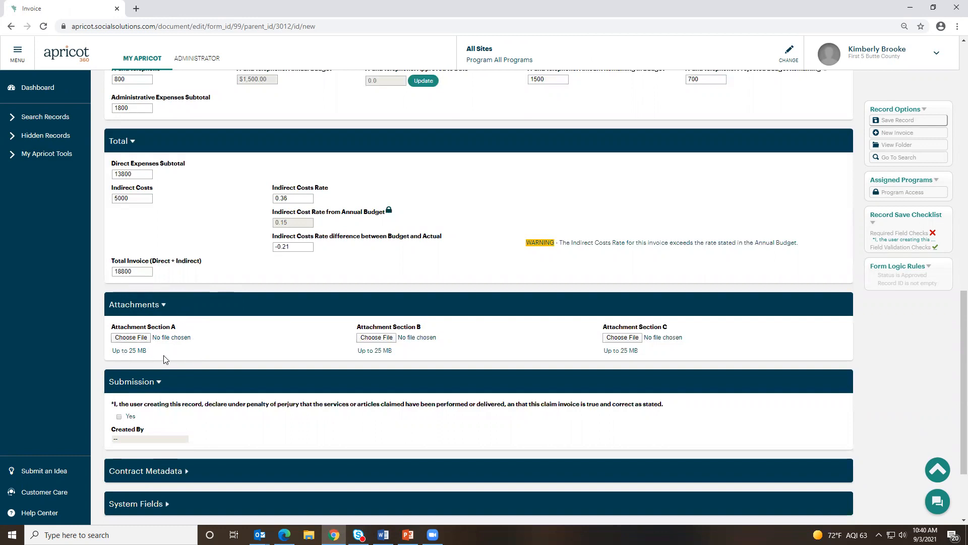
{"action": "scroll", "coordinate": [163, 359], "scroll_direction": "down", "scroll_amount": 1}
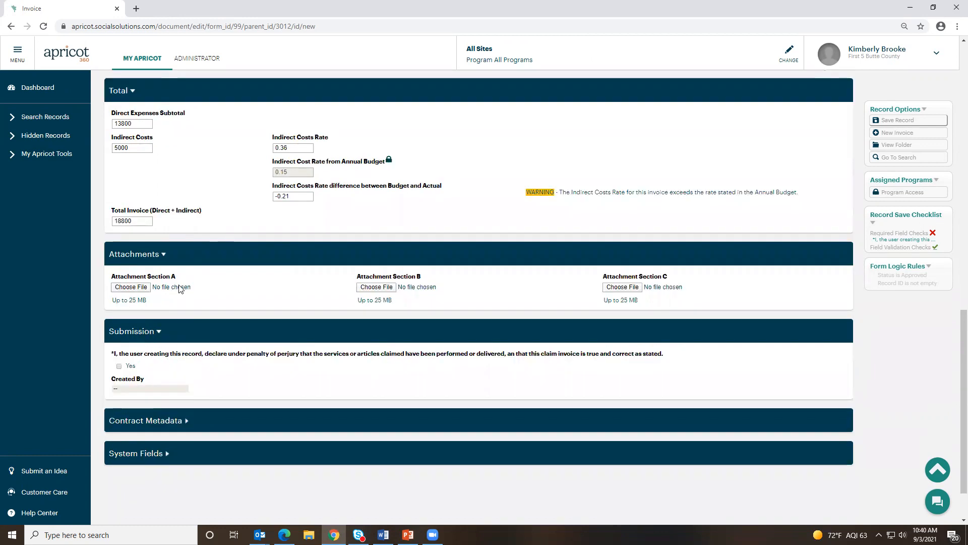
{"action": "left_click", "coordinate": [141, 288]}
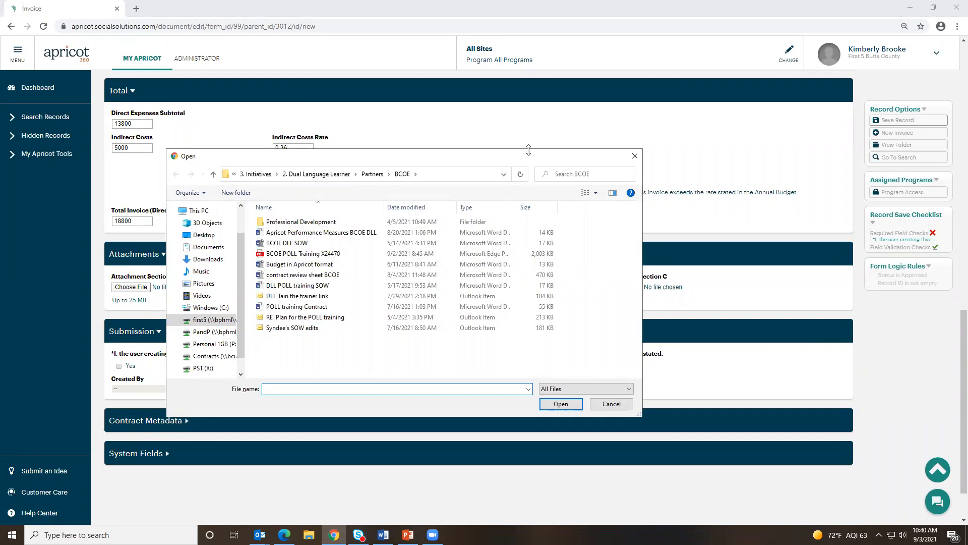
{"action": "left_click", "coordinate": [635, 157]}
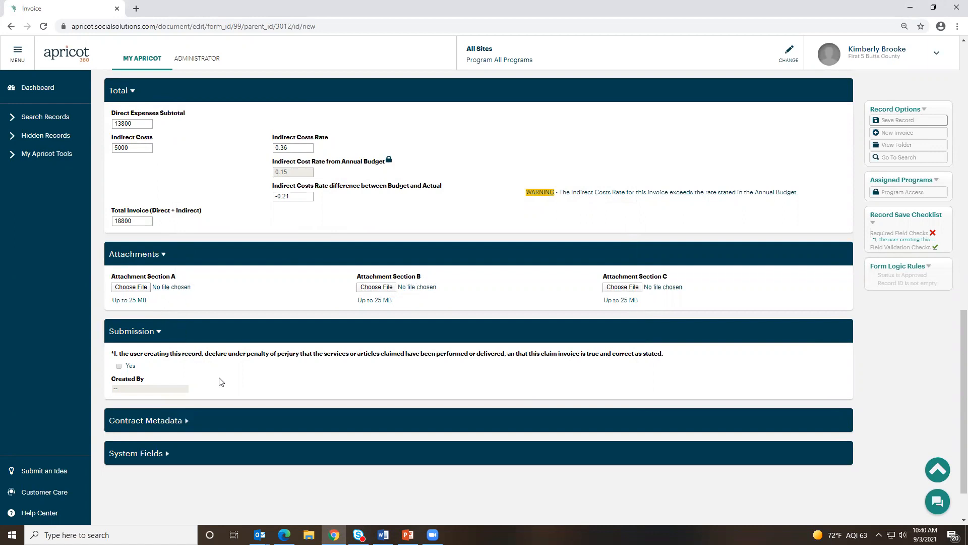
Accept the penalty-of-perjury declaration with Yes in the Submission section and try to save the invoice record.
{"action": "left_click", "coordinate": [119, 367]}
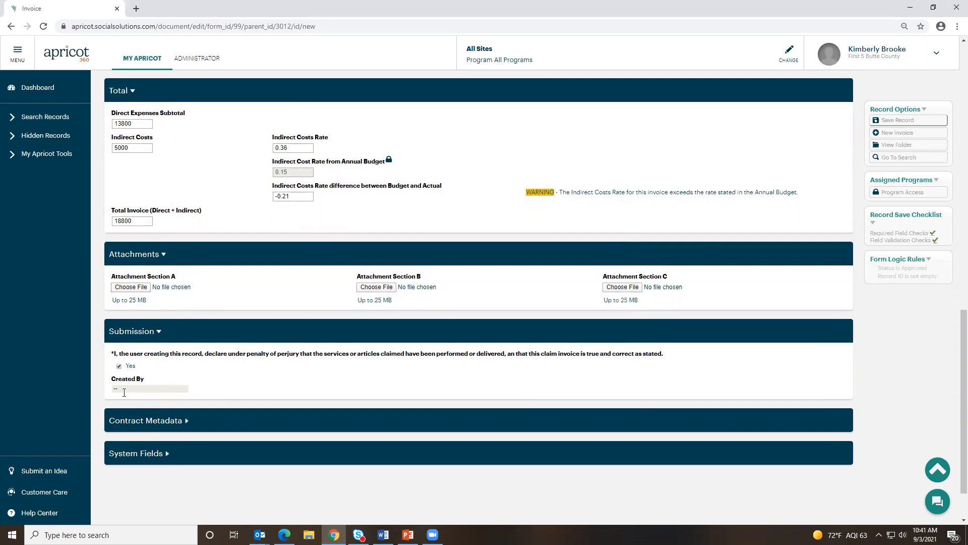
{"action": "scroll", "coordinate": [209, 416], "scroll_direction": "up", "scroll_amount": 4}
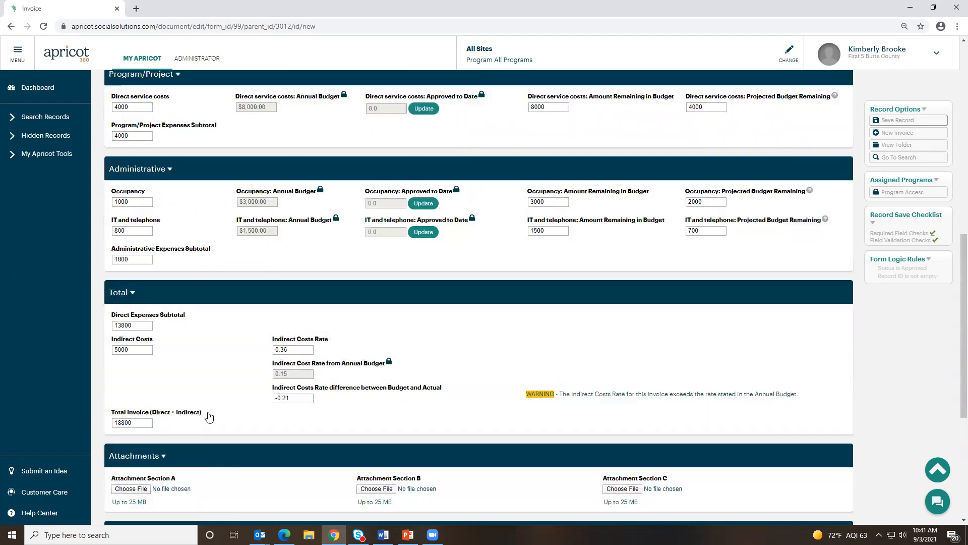
{"action": "scroll", "coordinate": [209, 416], "scroll_direction": "up", "scroll_amount": 3}
{"action": "scroll", "coordinate": [656, 212], "scroll_direction": "up", "scroll_amount": 4}
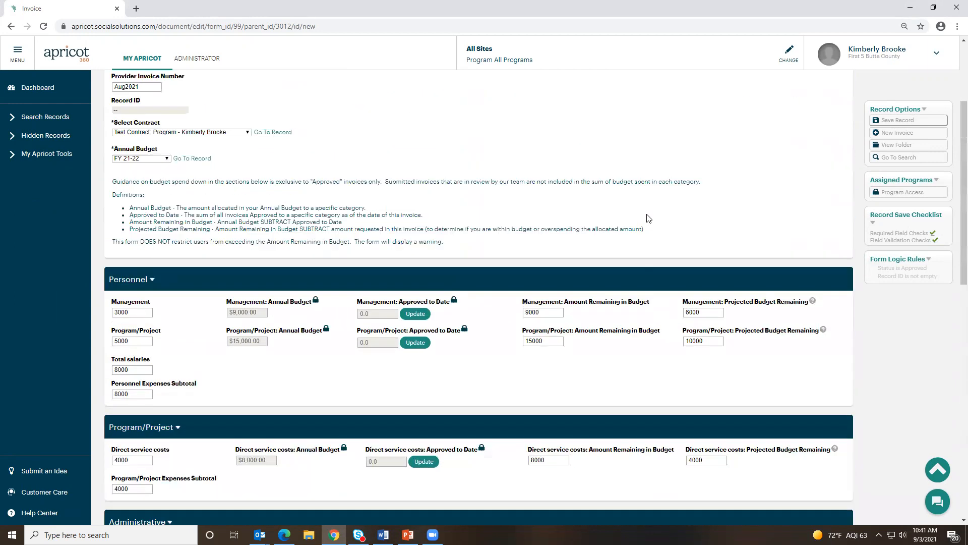
{"action": "scroll", "coordinate": [648, 216], "scroll_direction": "up", "scroll_amount": 3}
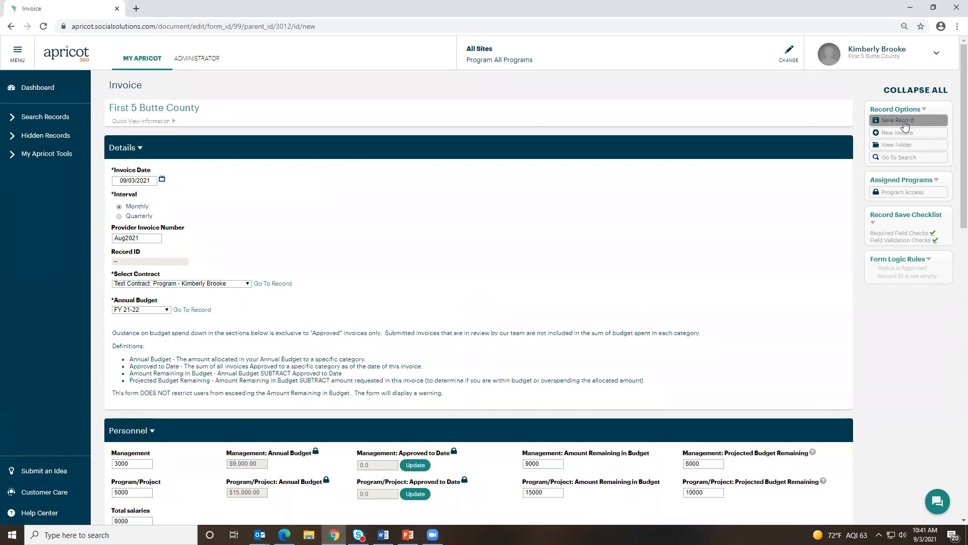
{"action": "left_click", "coordinate": [904, 125]}
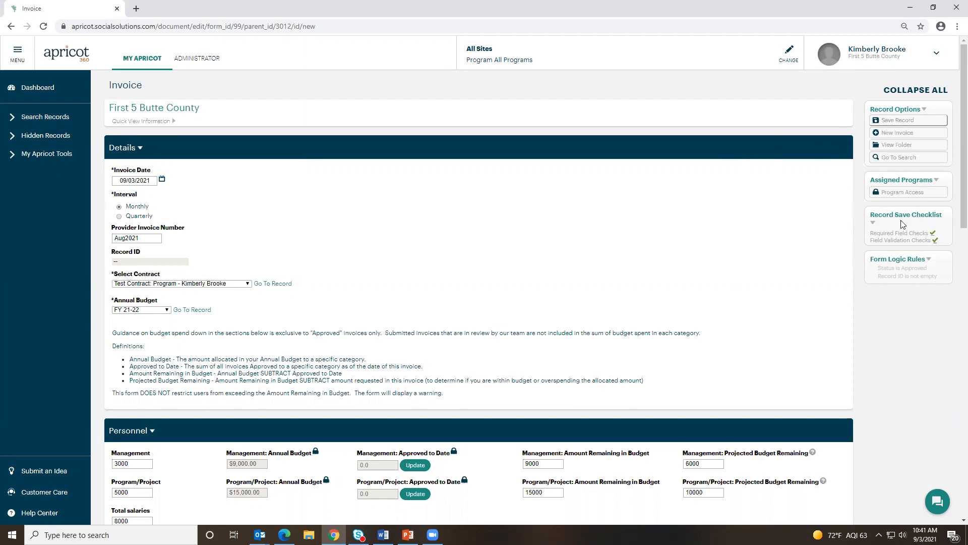
Set the invoice's Occupancy expense to 0 in the Administrative section.
{"action": "scroll", "coordinate": [197, 428], "scroll_direction": "down", "scroll_amount": 2}
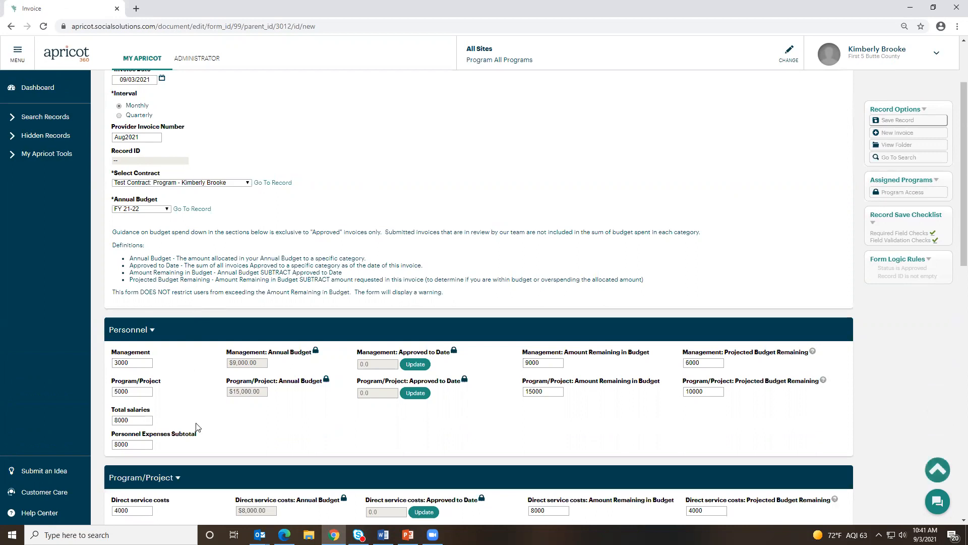
{"action": "scroll", "coordinate": [139, 402], "scroll_direction": "down", "scroll_amount": 1}
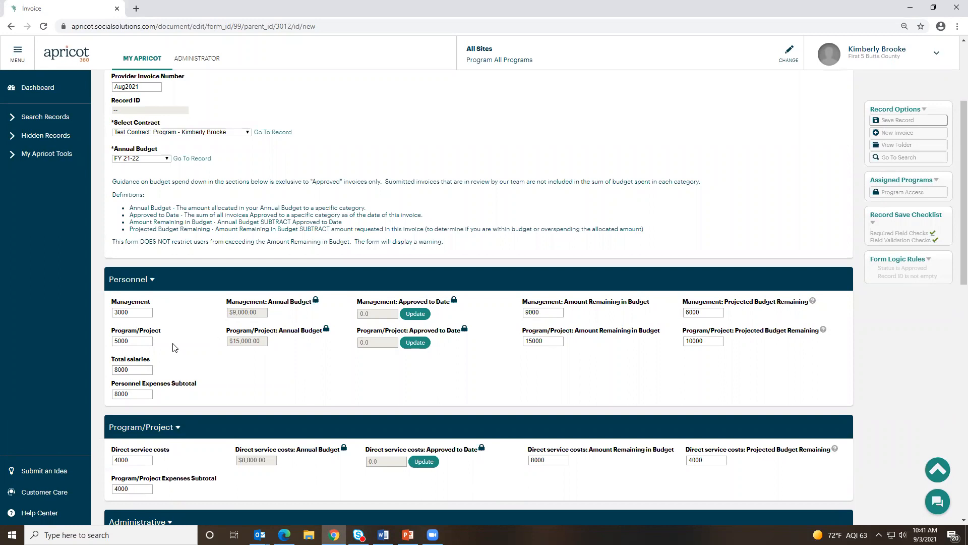
{"action": "scroll", "coordinate": [173, 347], "scroll_direction": "down", "scroll_amount": 1}
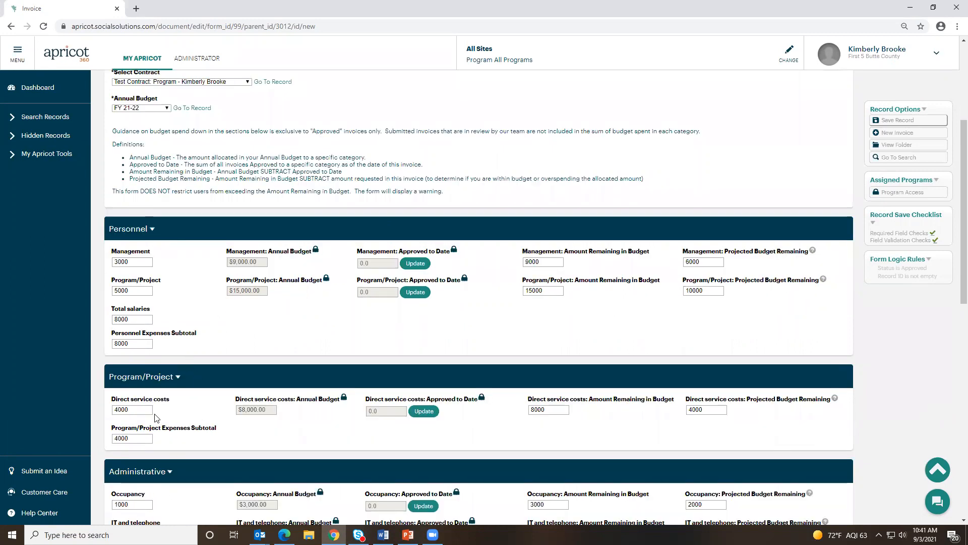
{"action": "scroll", "coordinate": [155, 418], "scroll_direction": "down", "scroll_amount": 2}
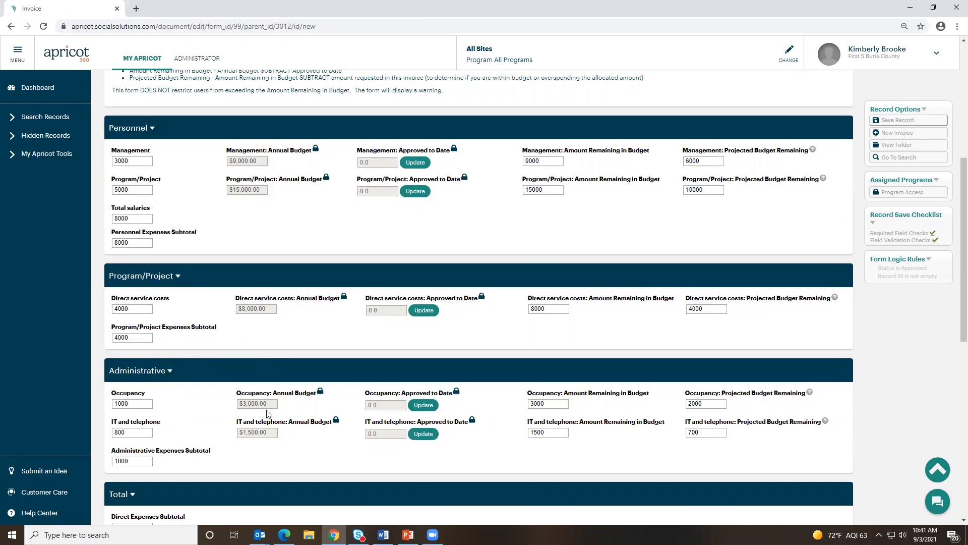
{"action": "double_click", "coordinate": [126, 404]}
{"action": "type", "text": "0"}
{"action": "left_click", "coordinate": [201, 395]}
Assign the invoice to the Internal - Contract Management program and save the record.
{"action": "scroll", "coordinate": [200, 396], "scroll_direction": "down", "scroll_amount": 4}
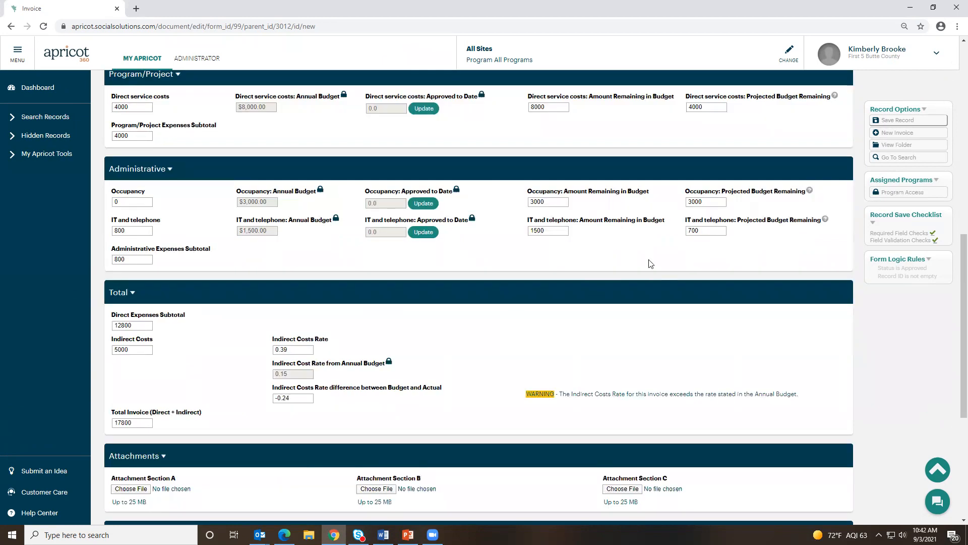
{"action": "scroll", "coordinate": [367, 352], "scroll_direction": "down", "scroll_amount": 2}
{"action": "scroll", "coordinate": [382, 339], "scroll_direction": "down", "scroll_amount": 3}
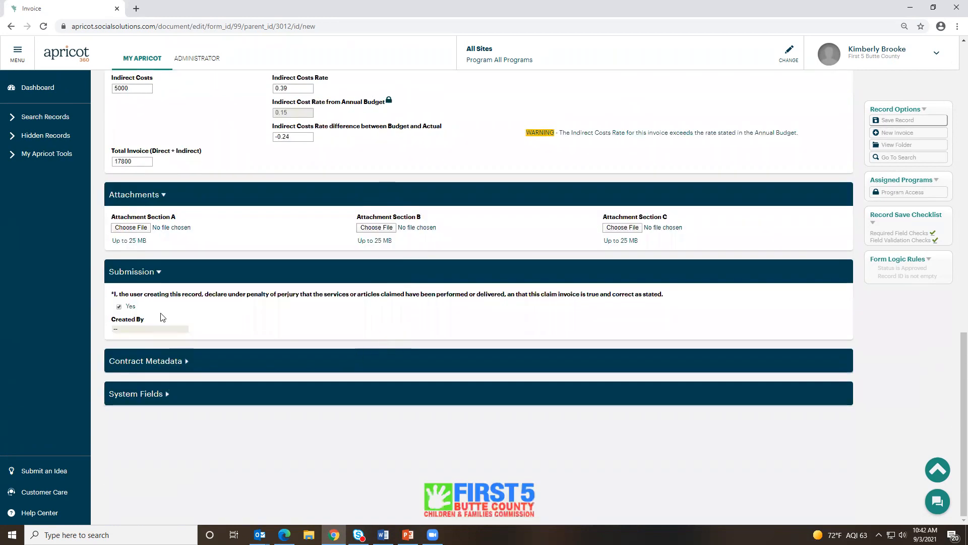
{"action": "scroll", "coordinate": [177, 339], "scroll_direction": "up", "scroll_amount": 2}
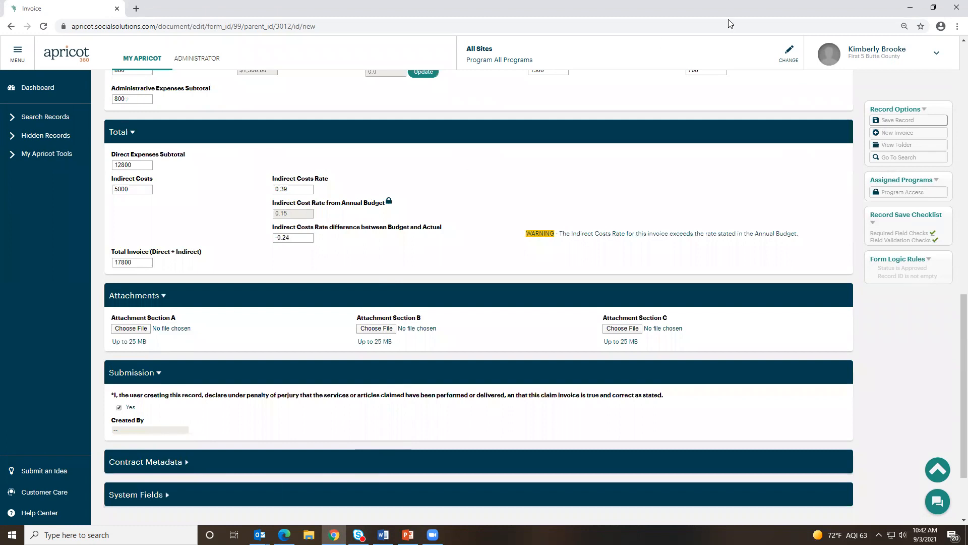
{"action": "left_click", "coordinate": [907, 123]}
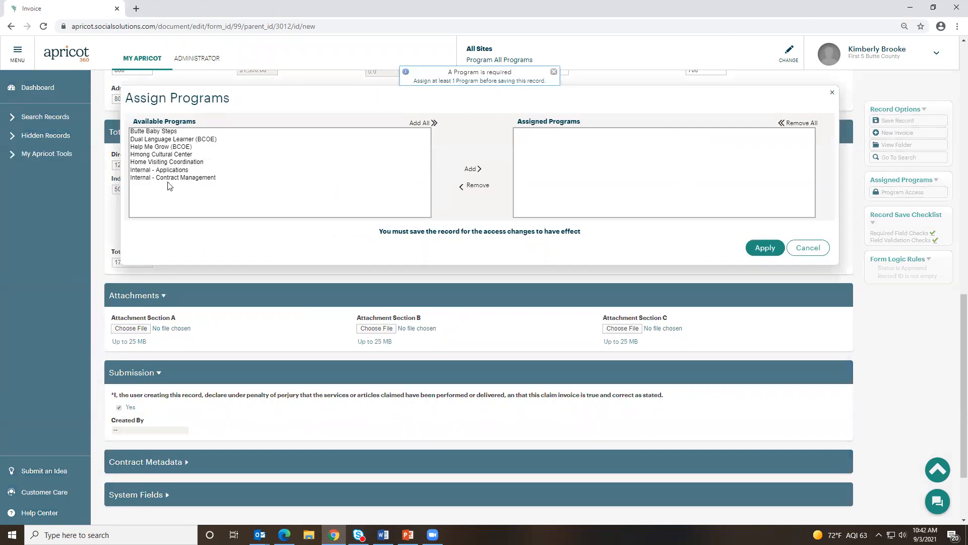
{"action": "left_click", "coordinate": [183, 178]}
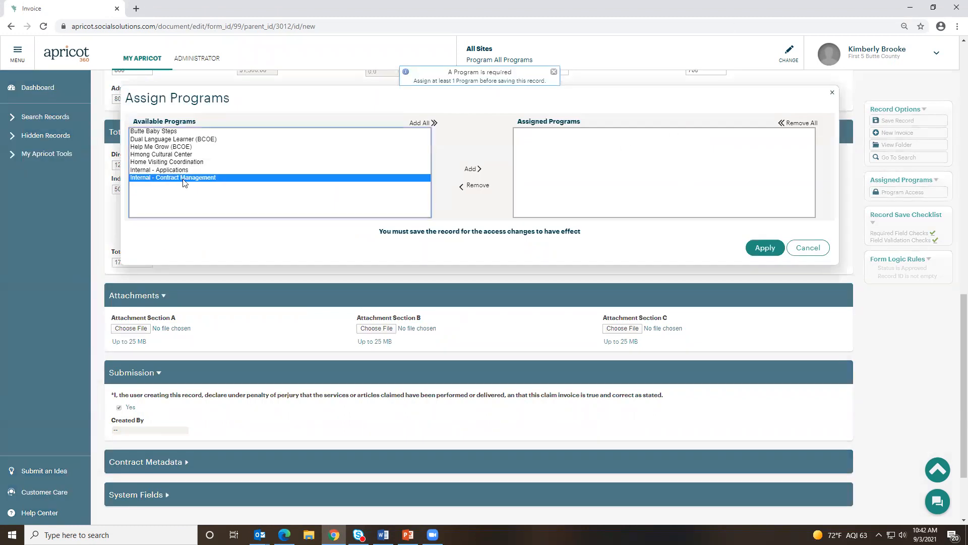
{"action": "left_click", "coordinate": [473, 169]}
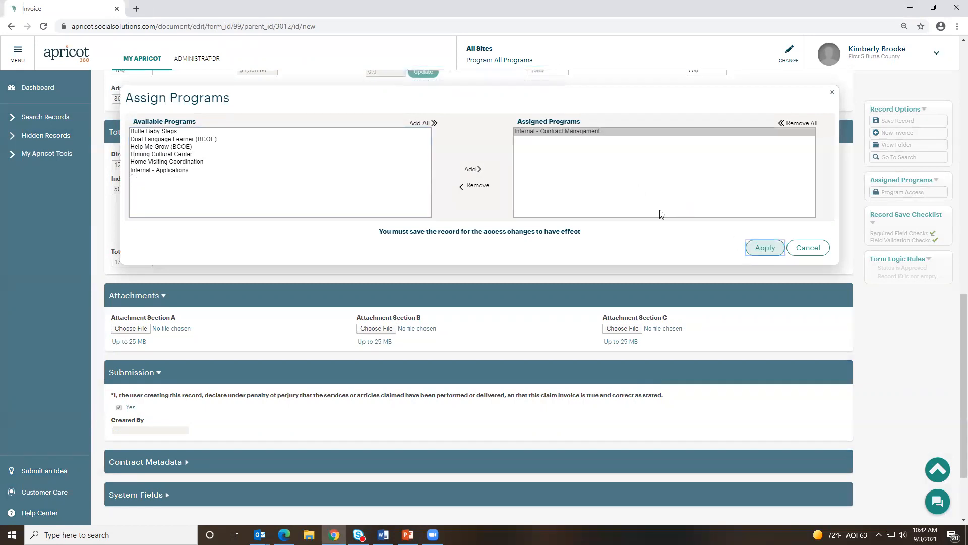
{"action": "key", "text": "Return"}
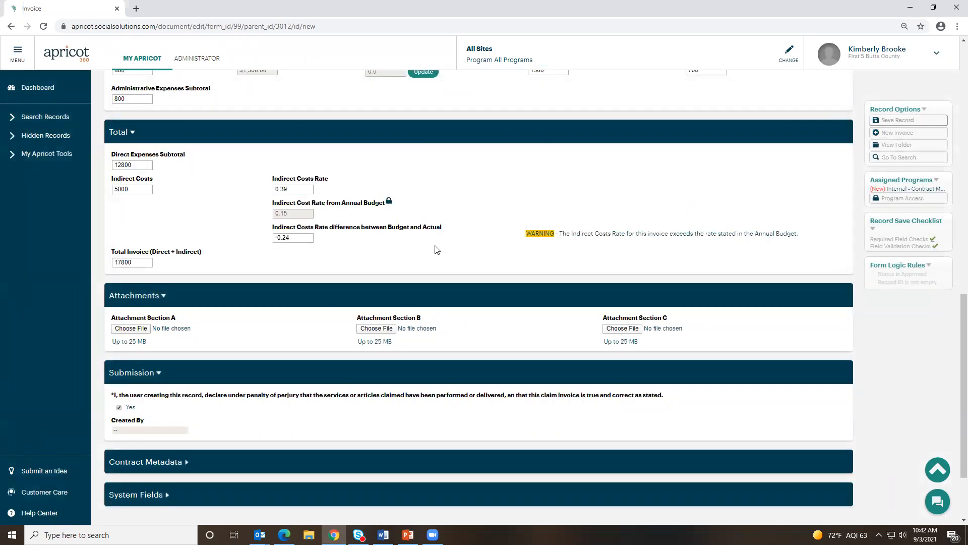
{"action": "left_click", "coordinate": [903, 121]}
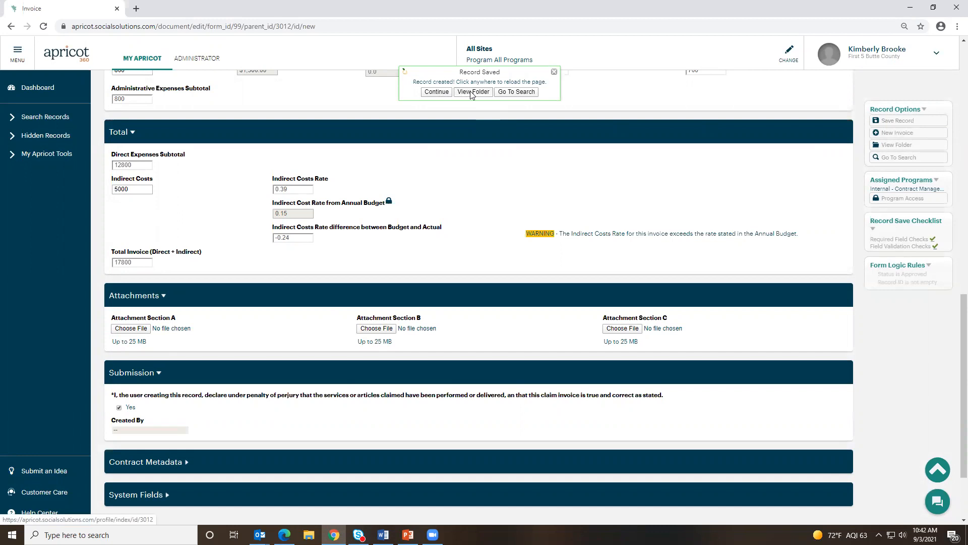
{"action": "left_click_drag", "start_coordinate": [471, 93], "coordinate": [478, 150]}
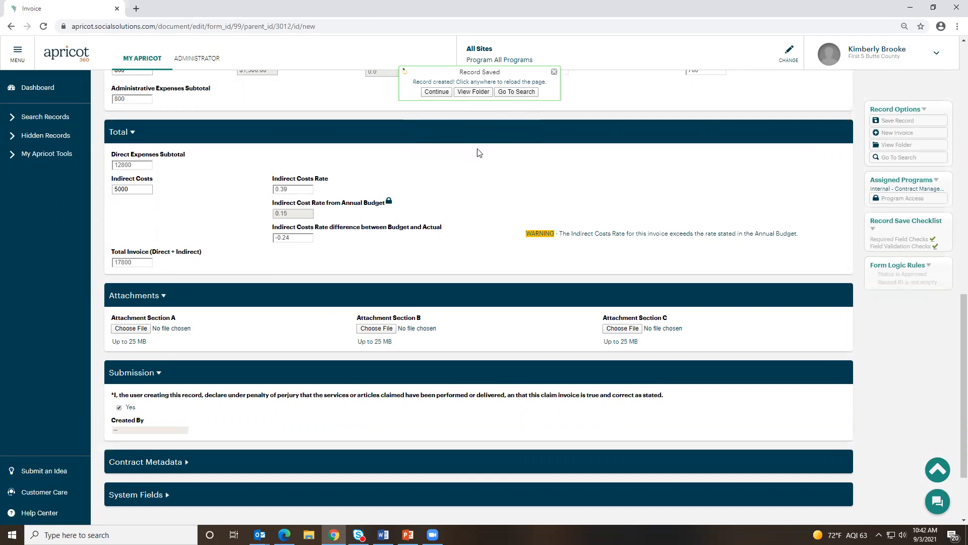